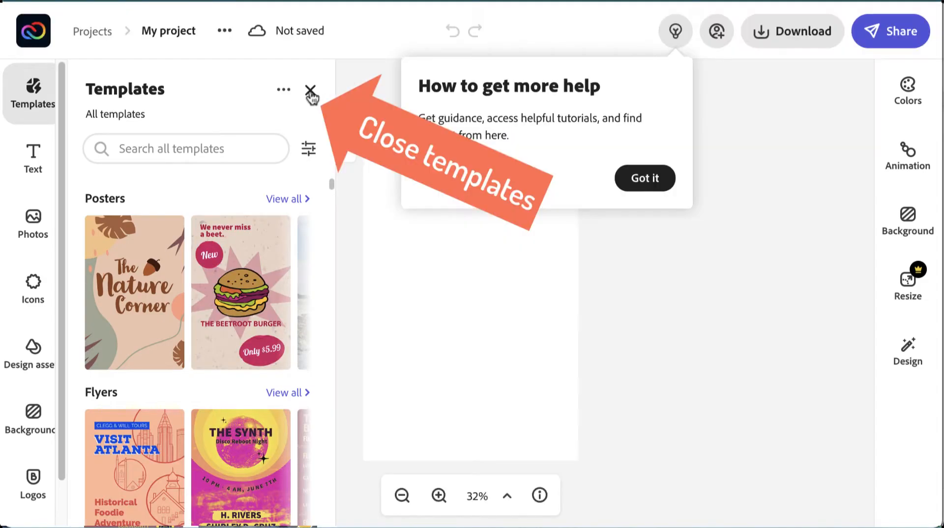
Close the template gallery and dismiss the help tip to clear the blank page
click(310, 91)
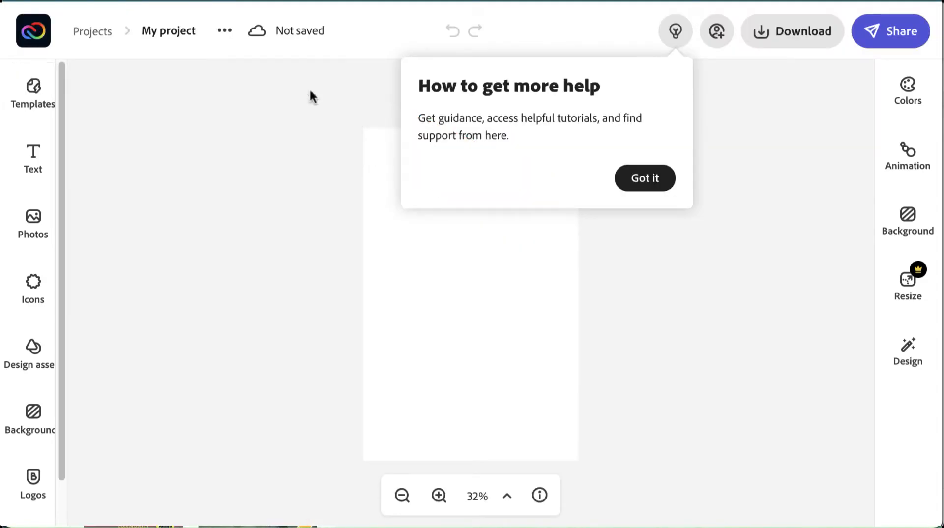
click(659, 180)
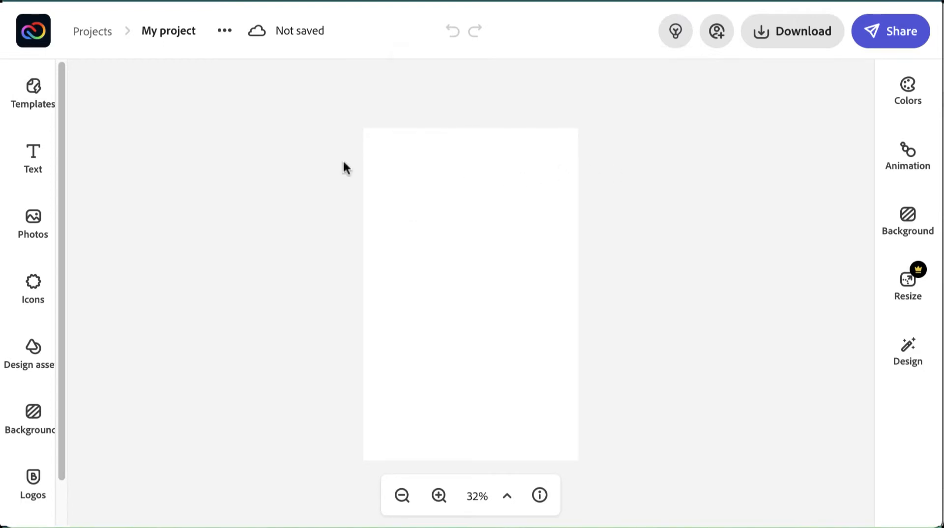
click(439, 496)
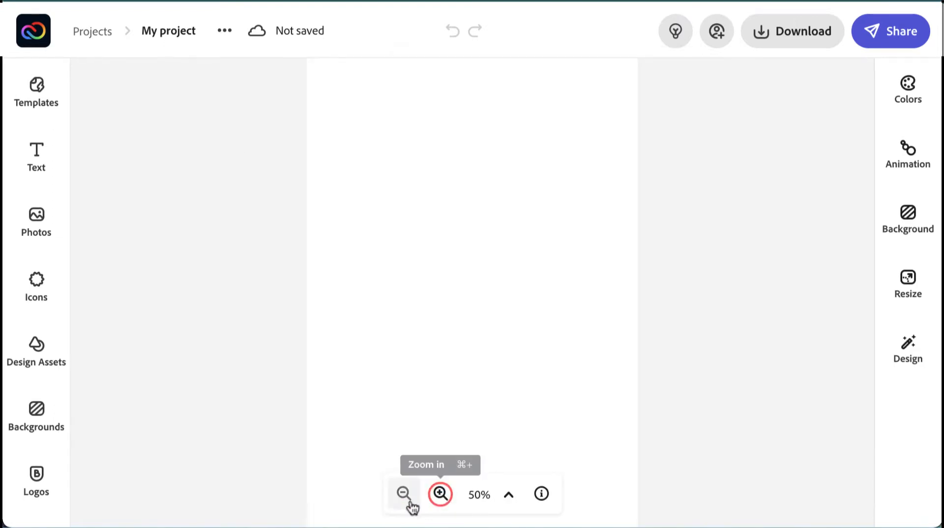
click(402, 496)
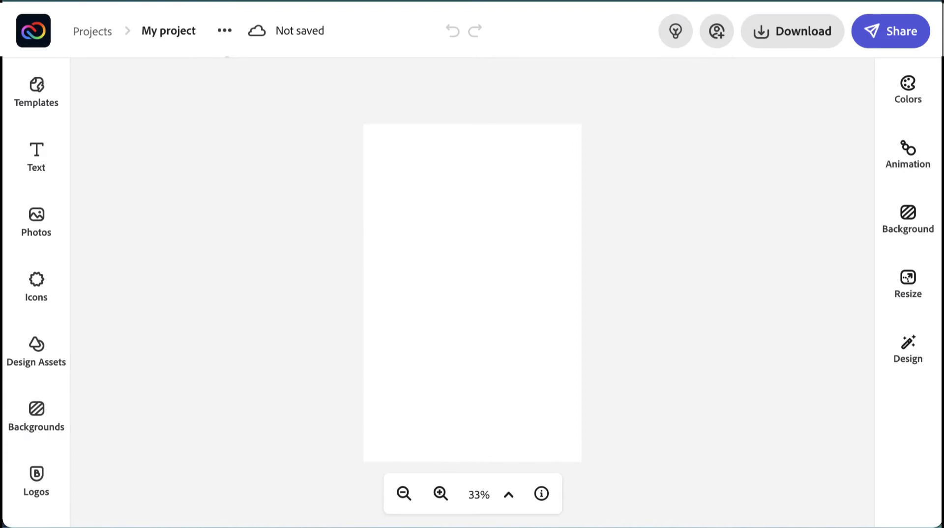
Rename the project "stream table"
click(169, 32)
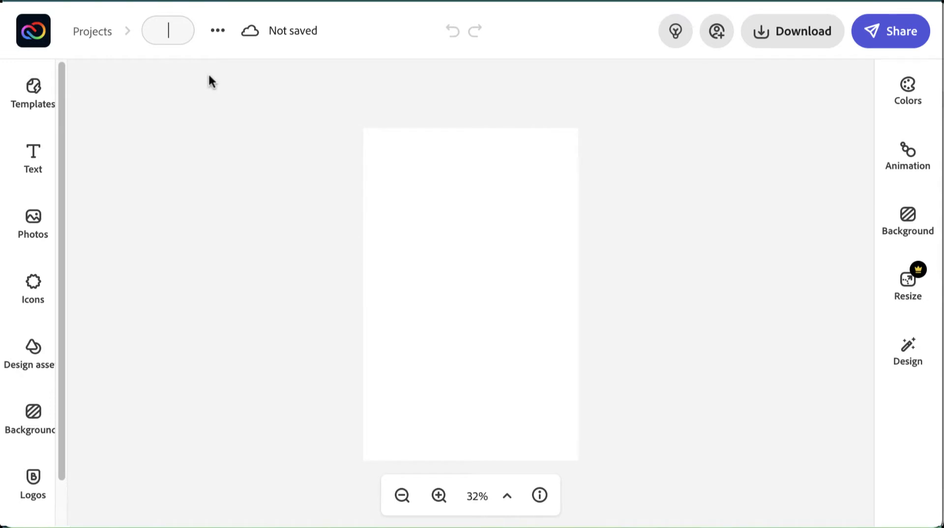
text(stream)
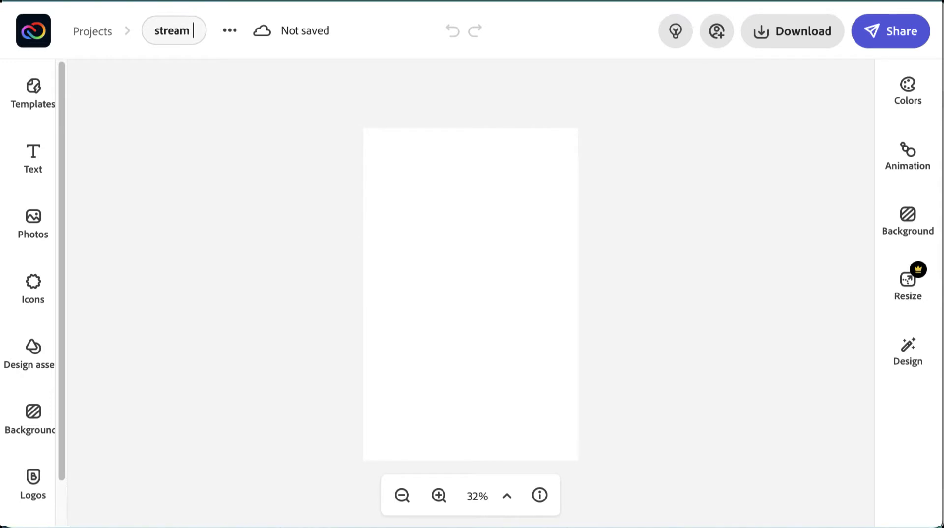
text( table)
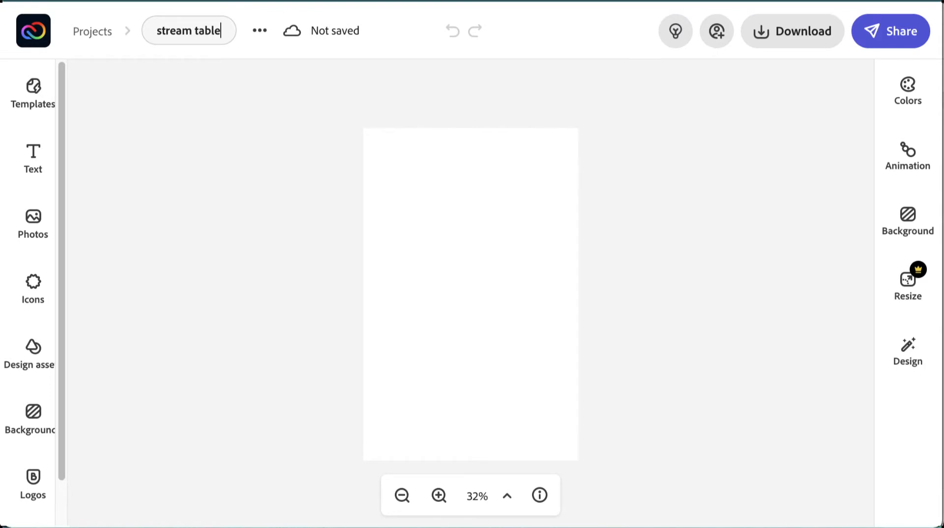
key(Return)
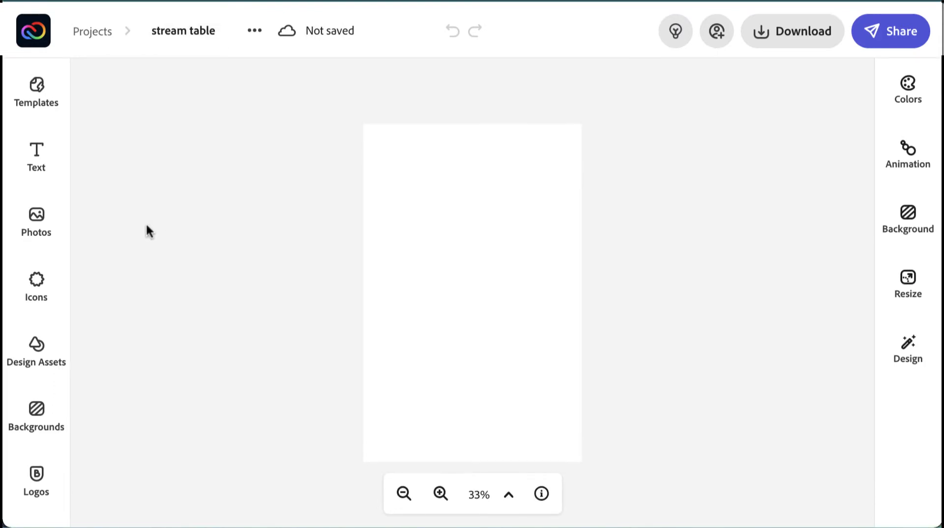
Upload the photo streamtable.jpeg from the Desktop onto the page and close the photo options
click(40, 219)
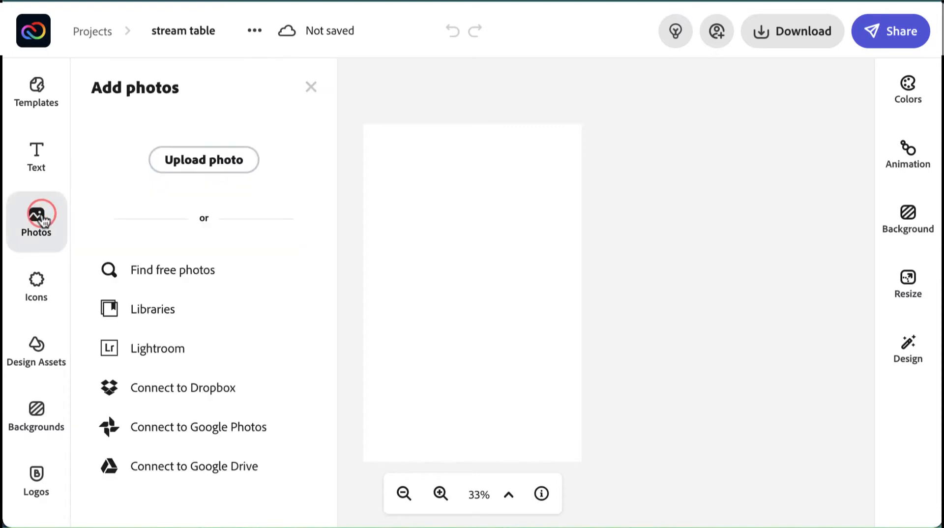
click(211, 169)
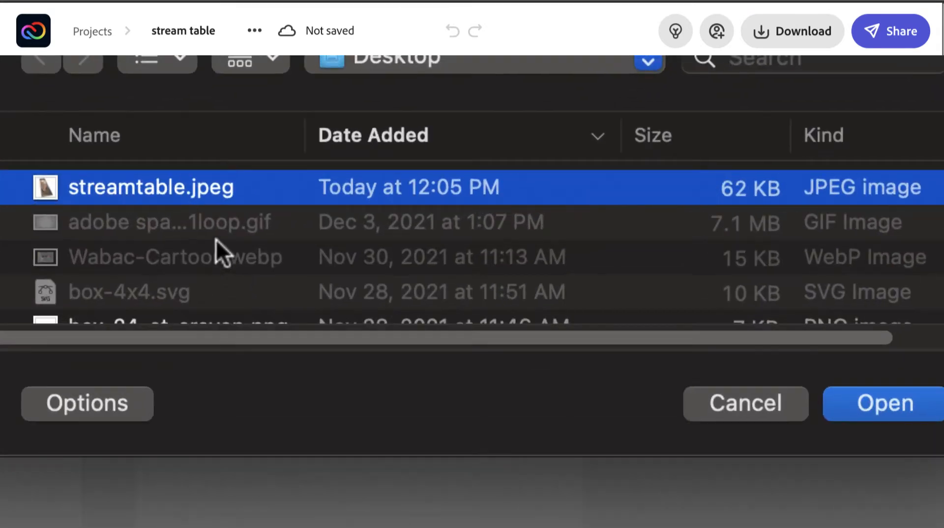
click(155, 184)
click(897, 403)
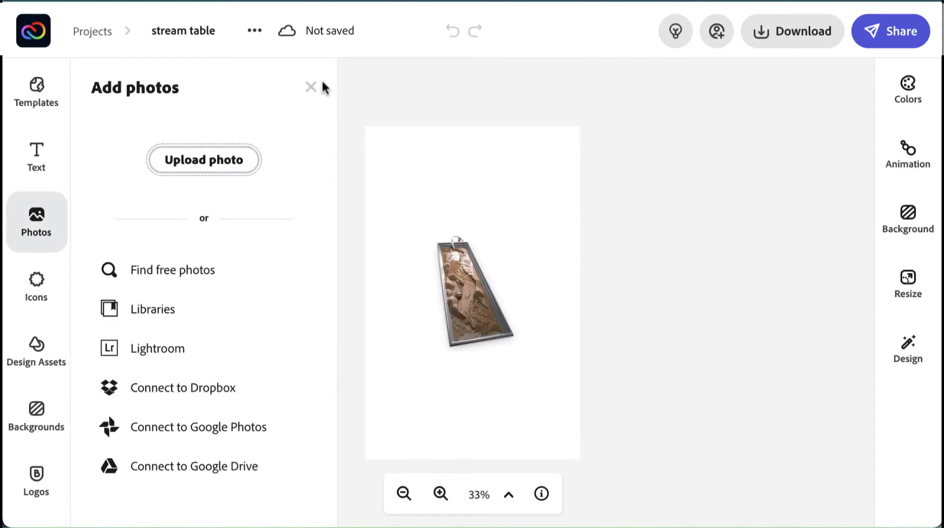
click(310, 87)
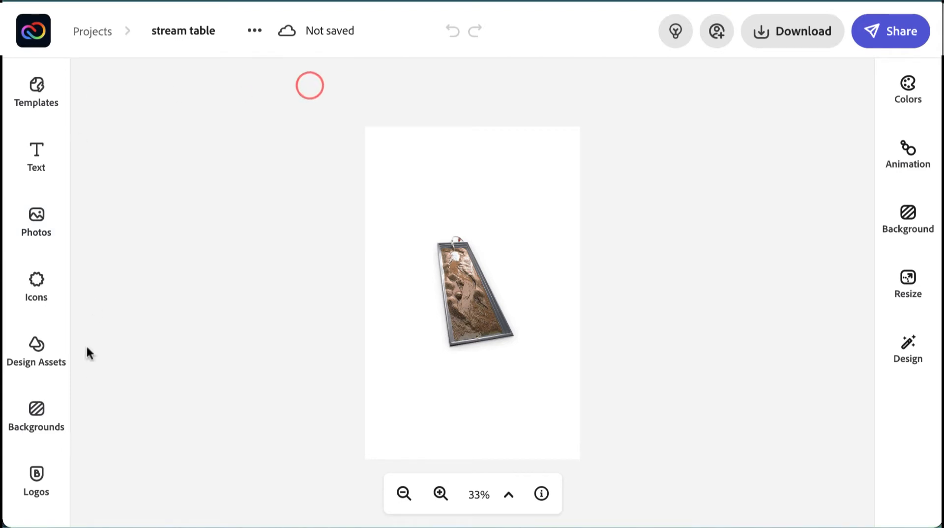
Enlarge the stream table photo to about three quarters of the page width and reposition it near the page's middle
click(469, 306)
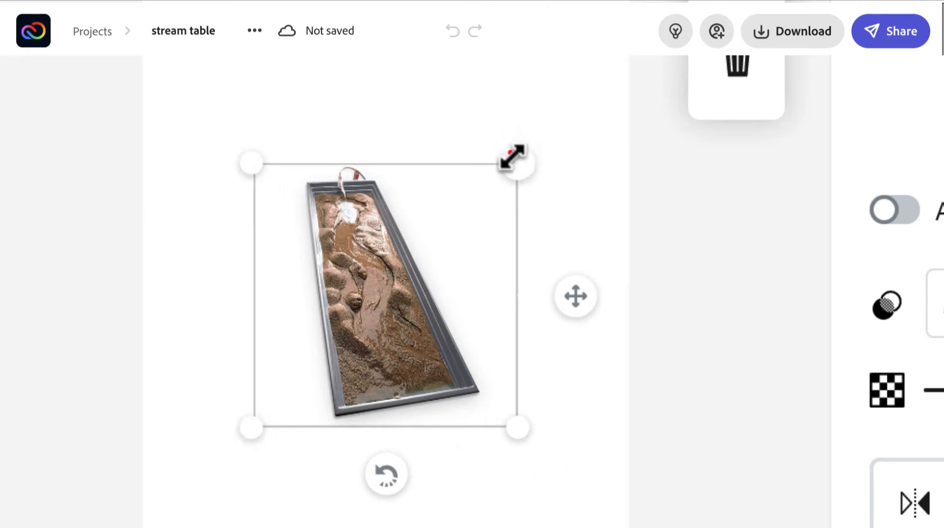
mouse_move(511, 151)
mouse_down()
mouse_move(592, 97)
mouse_move(463, 223)
mouse_move(467, 106)
mouse_move(496, 185)
mouse_up()
click(375, 308)
drag(374, 309, 317, 186)
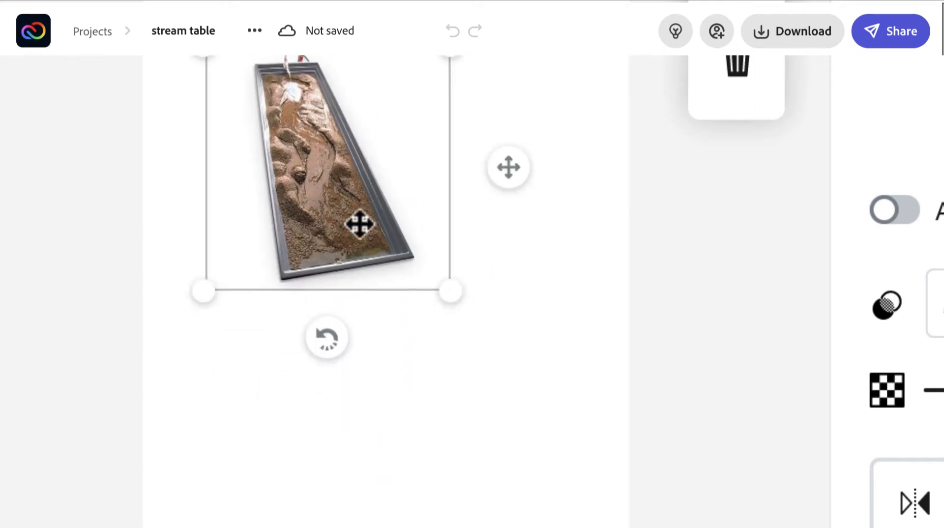
click(449, 294)
drag(516, 308, 576, 432)
drag(481, 277, 476, 277)
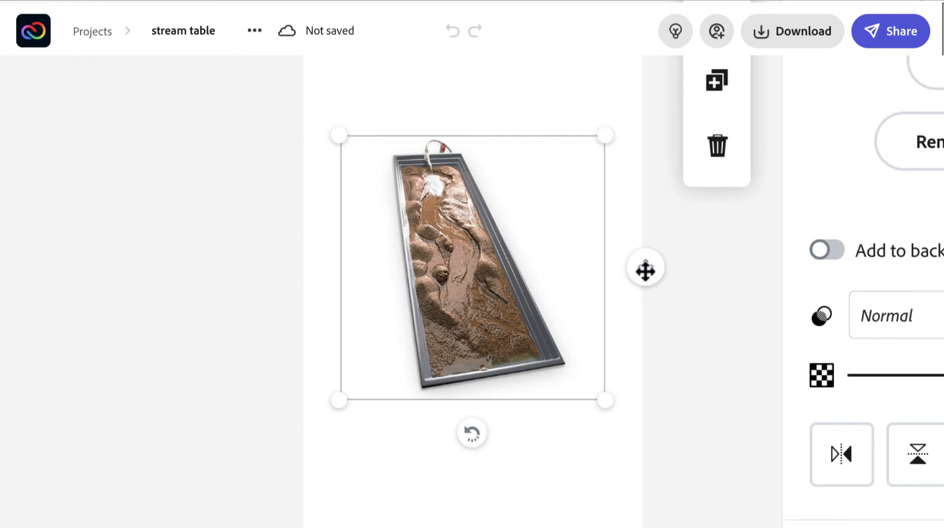
Rotate the stream table photo slightly counter-clockwise and move it slightly below the page's centre
mouse_move(645, 270)
mouse_down()
mouse_move(642, 333)
mouse_move(642, 285)
mouse_up()
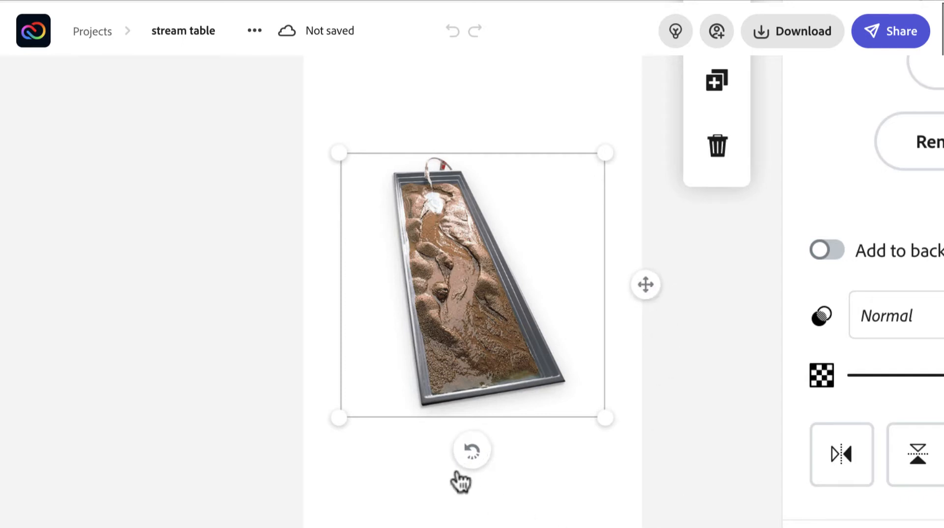
drag(476, 456, 493, 468)
click(540, 414)
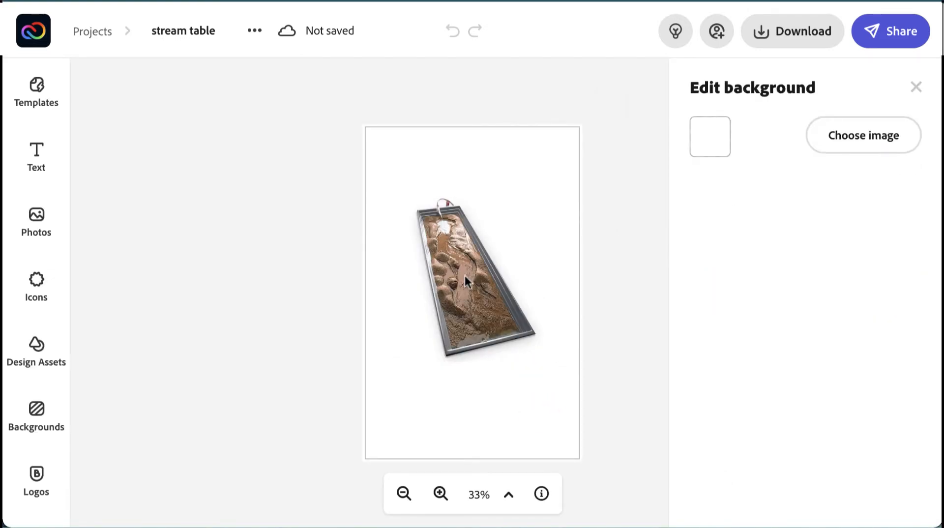
drag(464, 276, 470, 303)
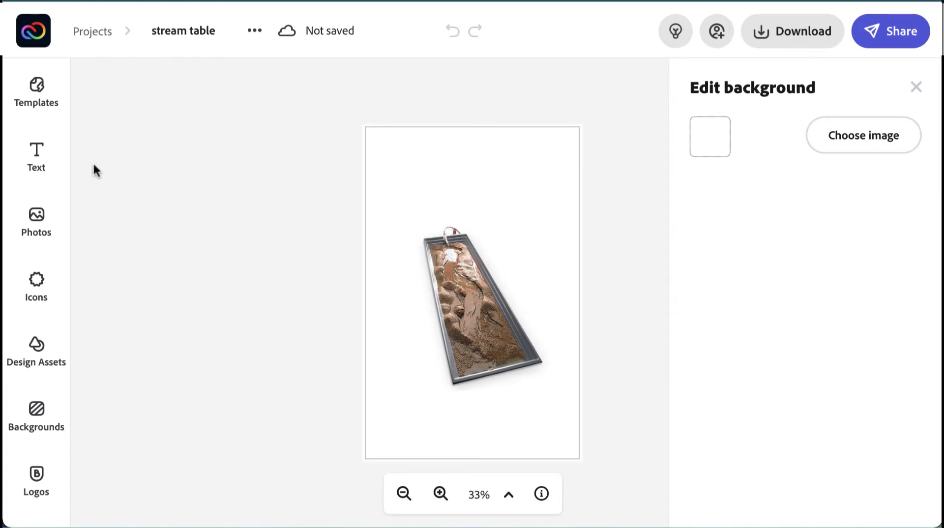
Add a text box reading "My Streamtable" above the photo
click(37, 150)
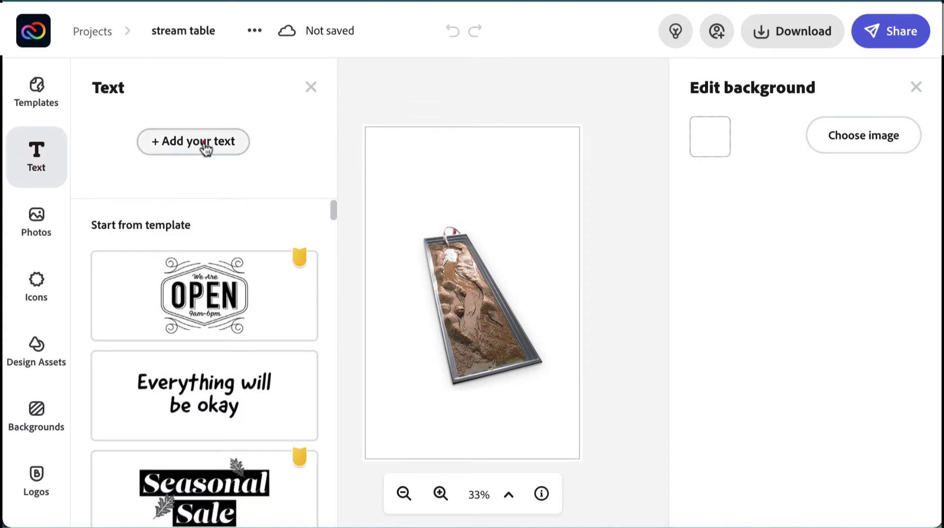
click(206, 148)
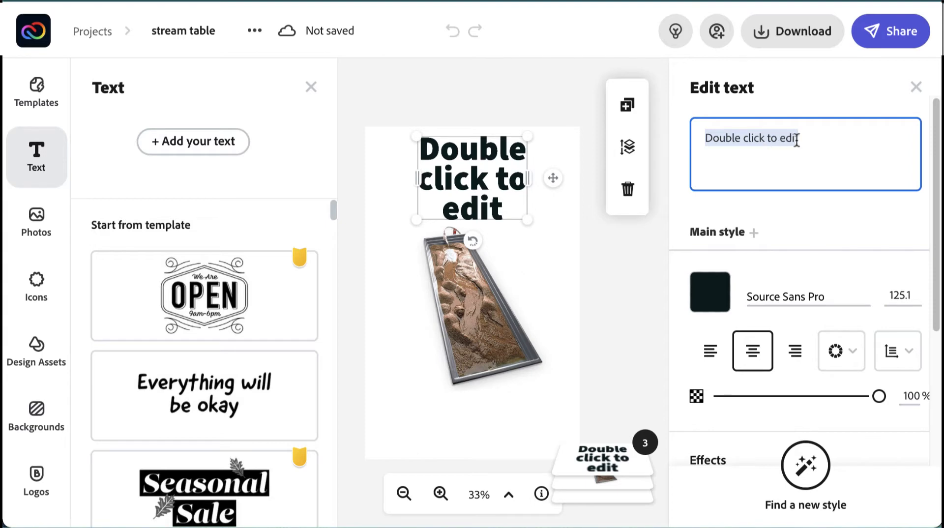
text(My St)
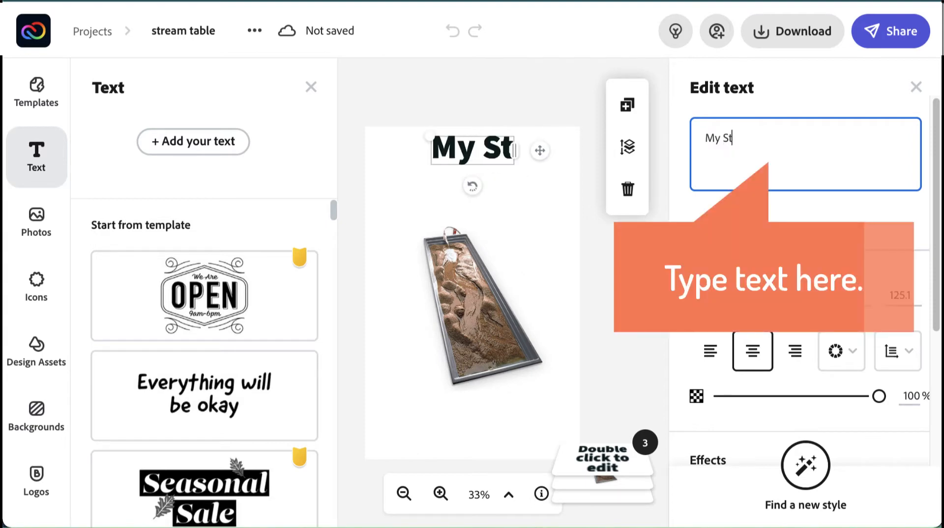
text(reamtable)
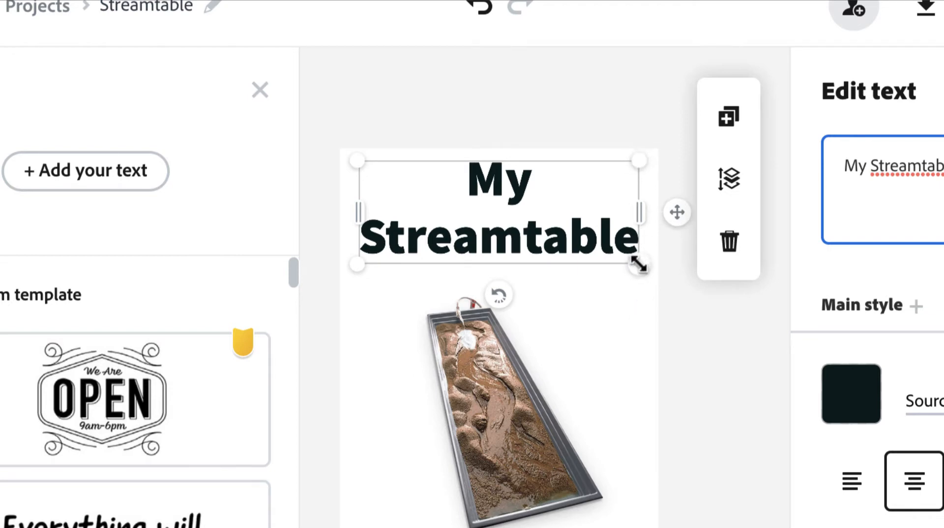
Resize the "My Streamtable" title to one line at size 71.4 and centre it at the page's upper edge
drag(639, 264, 501, 217)
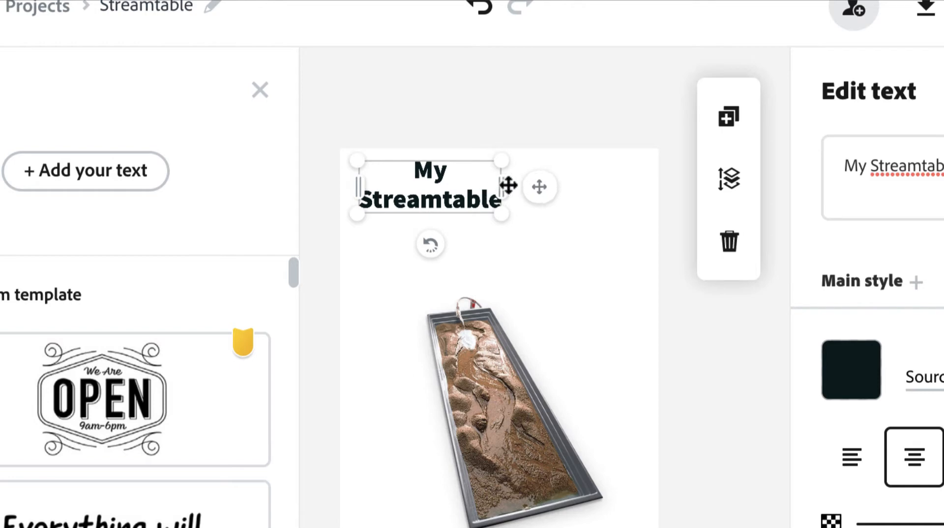
drag(500, 186, 640, 192)
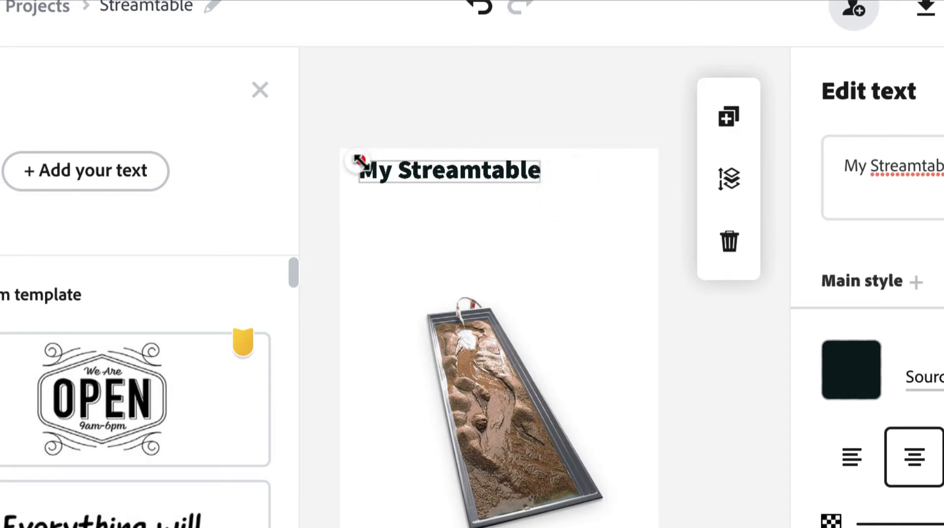
drag(360, 158, 338, 142)
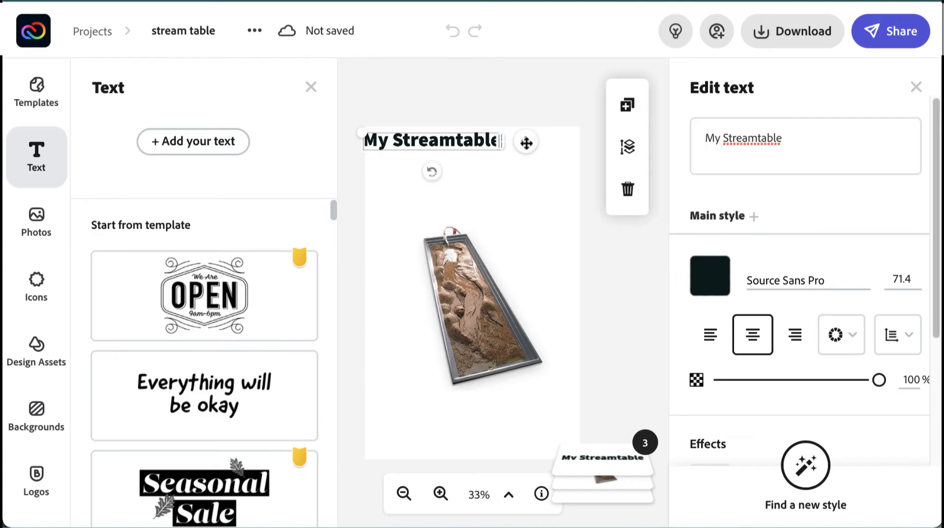
drag(526, 142, 564, 140)
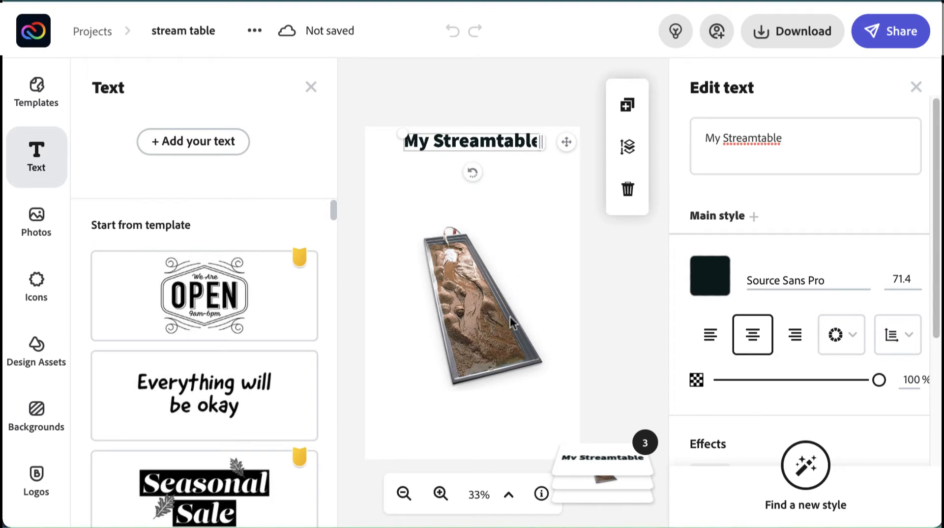
Add a text label reading "Source" and place it between the title and the tray's upper end
click(203, 142)
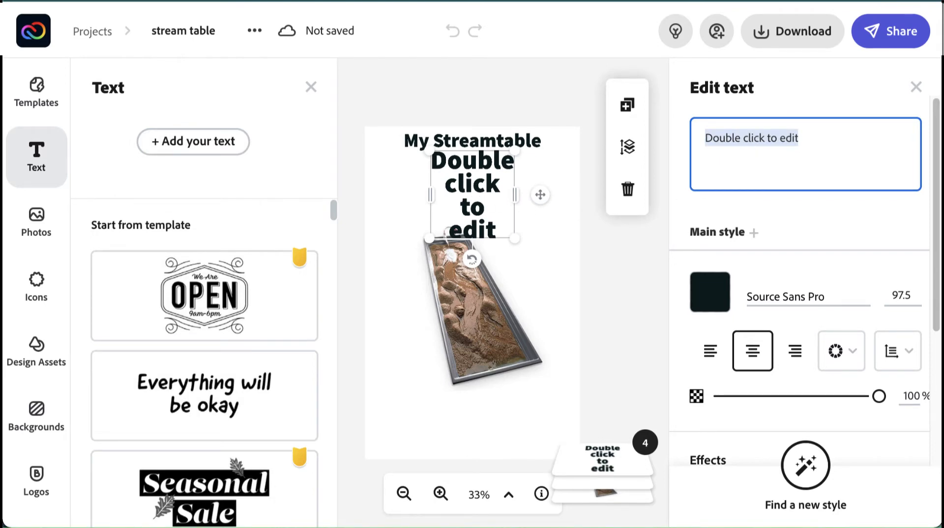
text(Source)
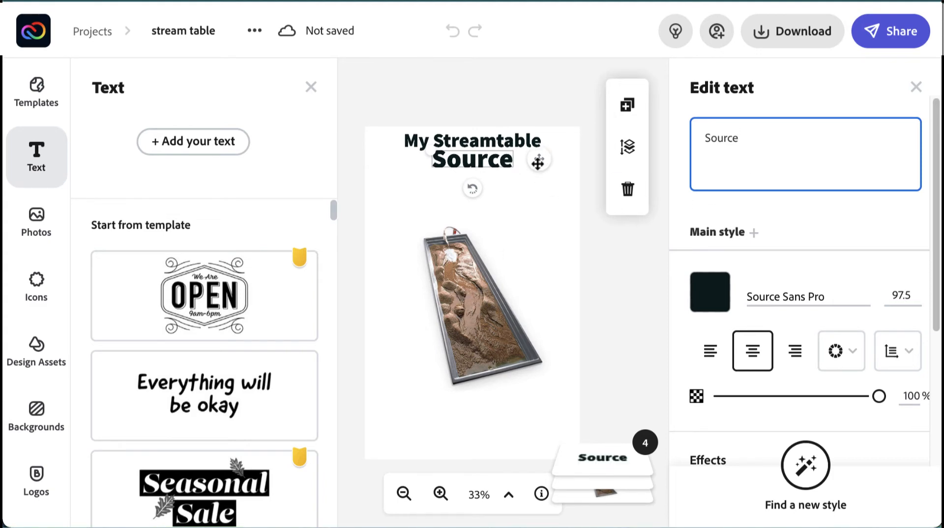
drag(540, 157, 564, 199)
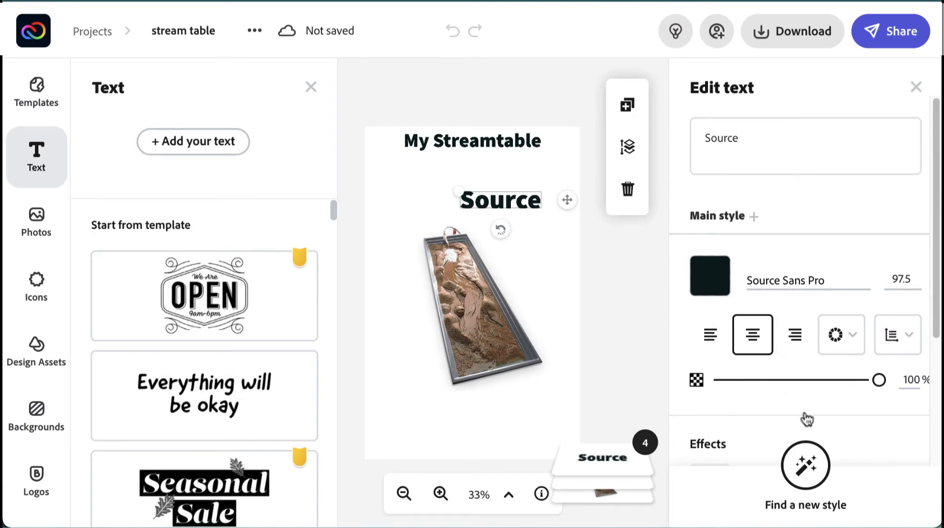
Change the "Source" label's text color to blue, #2B6CDE
click(714, 277)
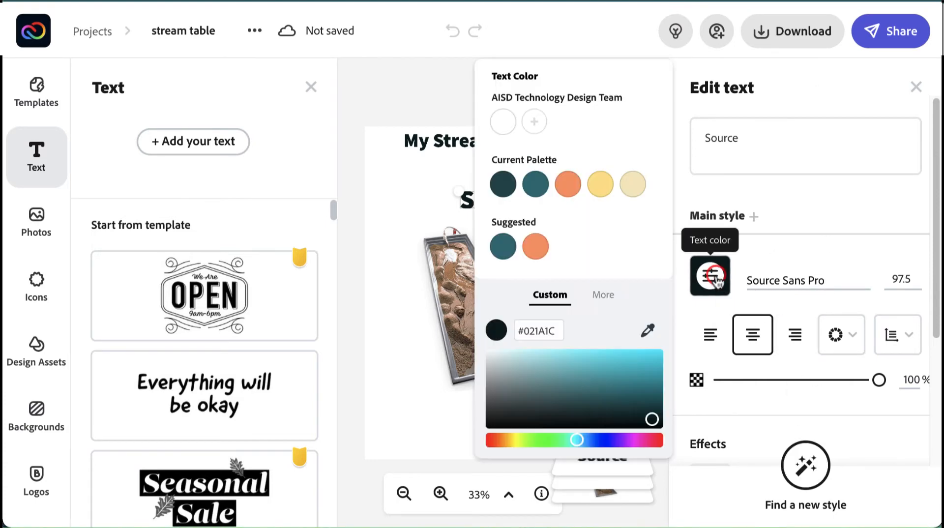
click(594, 440)
click(626, 360)
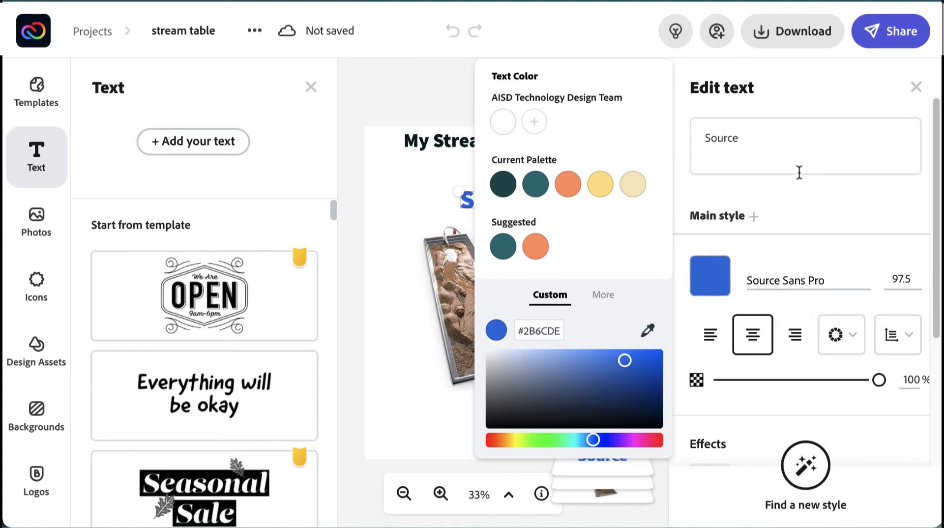
click(458, 103)
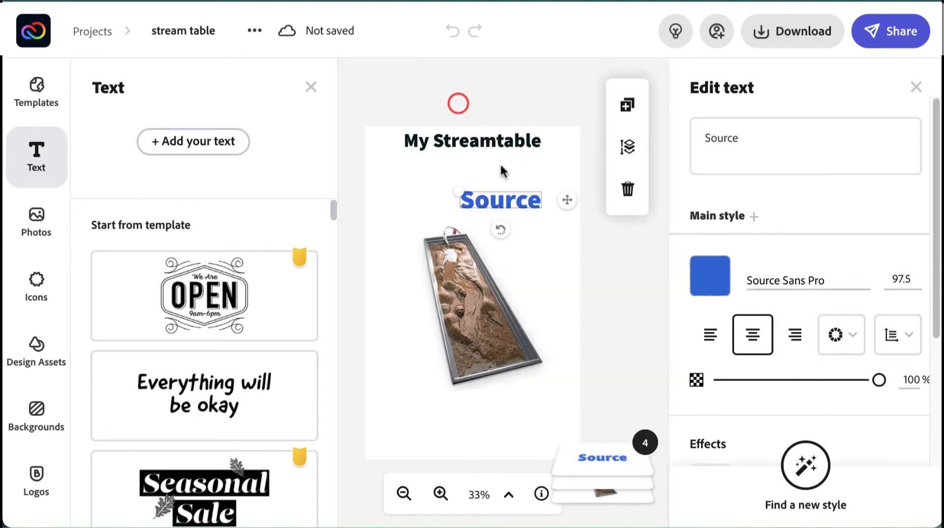
Shrink the "Source" label to size 71 and move it just above the tray's upper end
drag(458, 191, 482, 197)
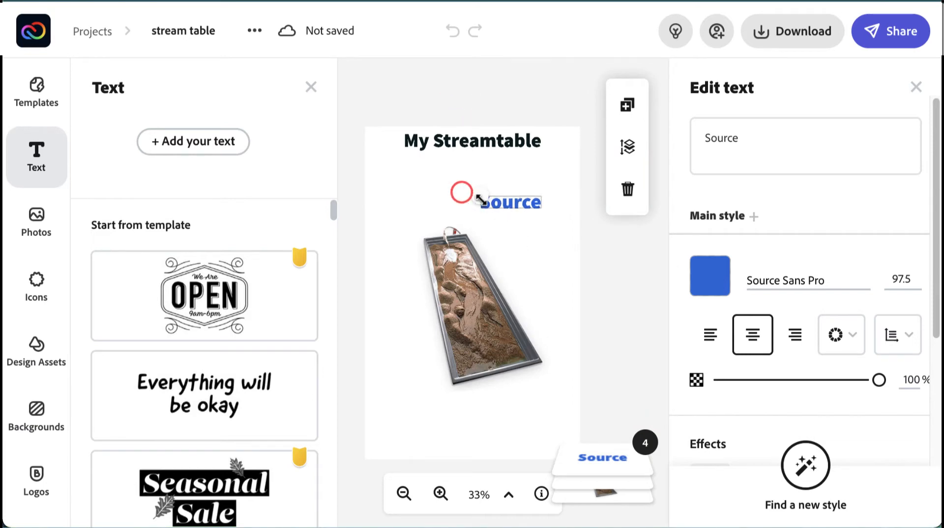
drag(566, 201, 548, 212)
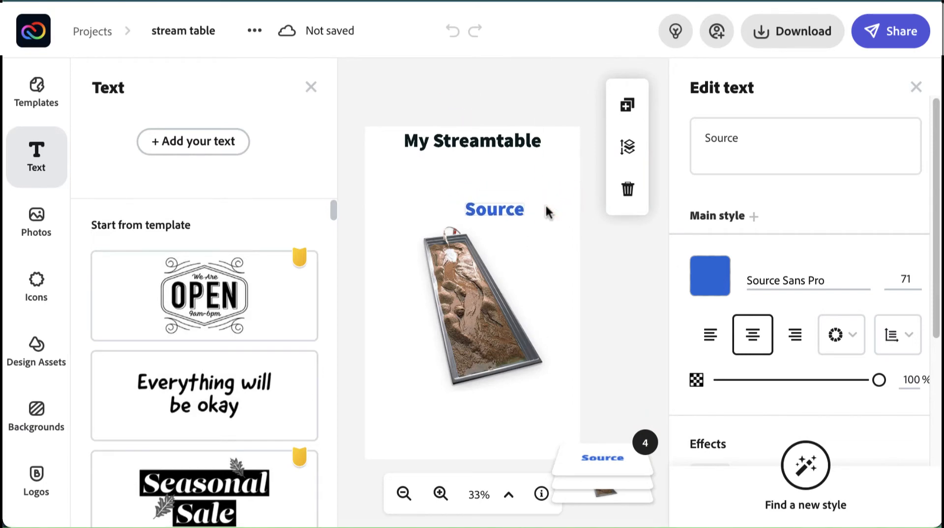
Add a "Deposition" text label, shrink it to size 75.7 and place it just below the tray's lower end
click(186, 143)
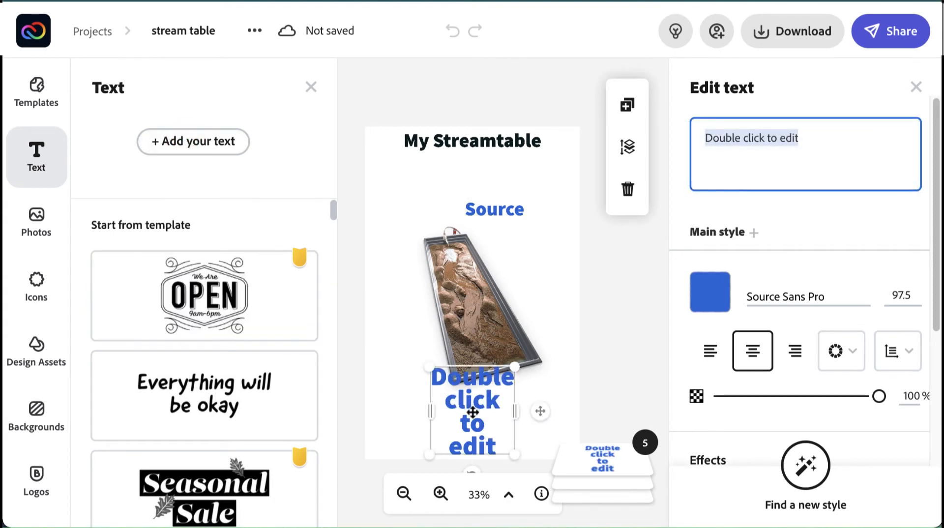
text(Dep)
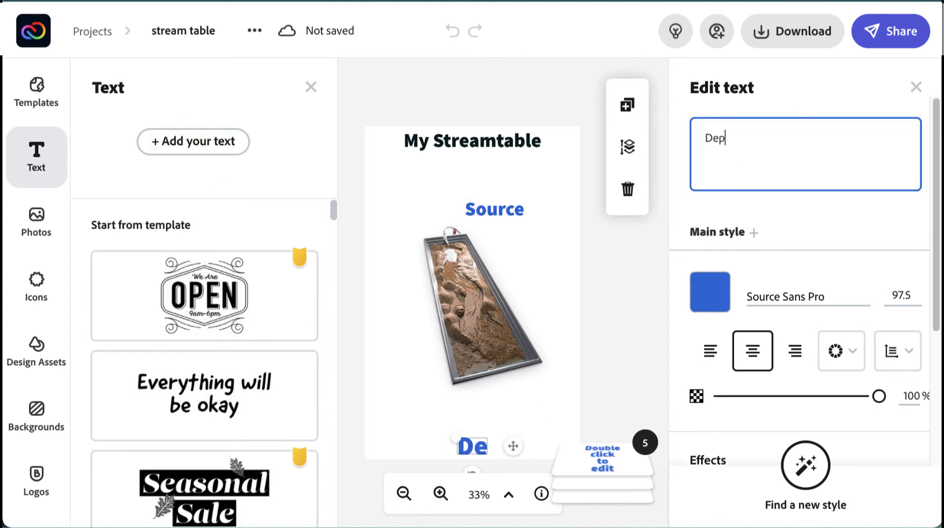
text(osition)
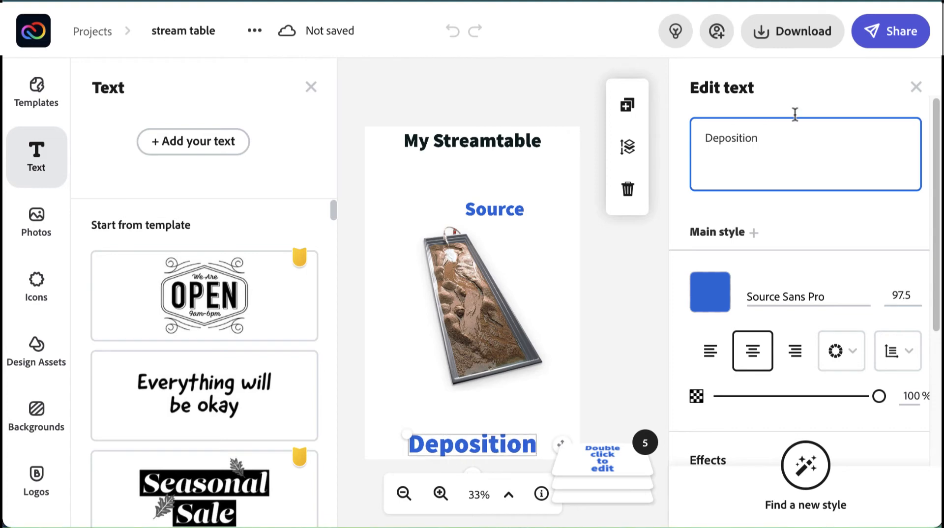
drag(440, 443, 424, 409)
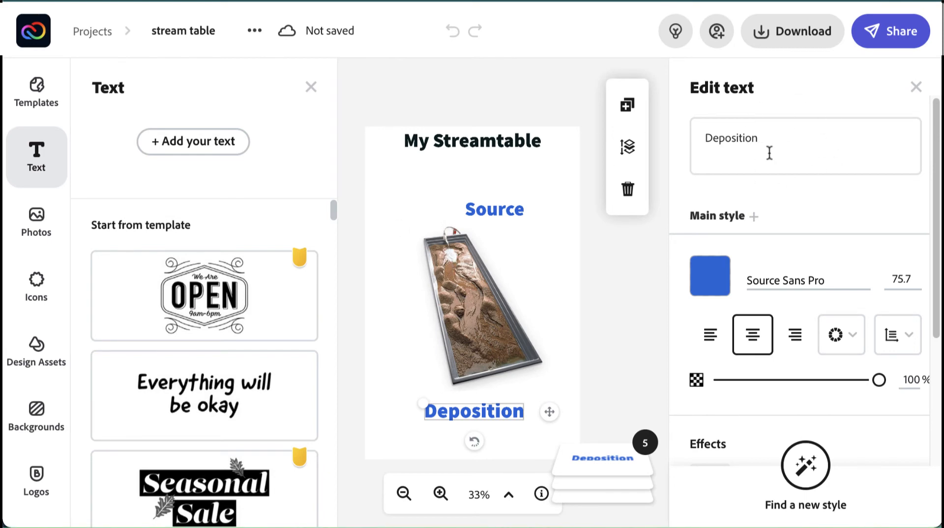
click(311, 89)
click(915, 88)
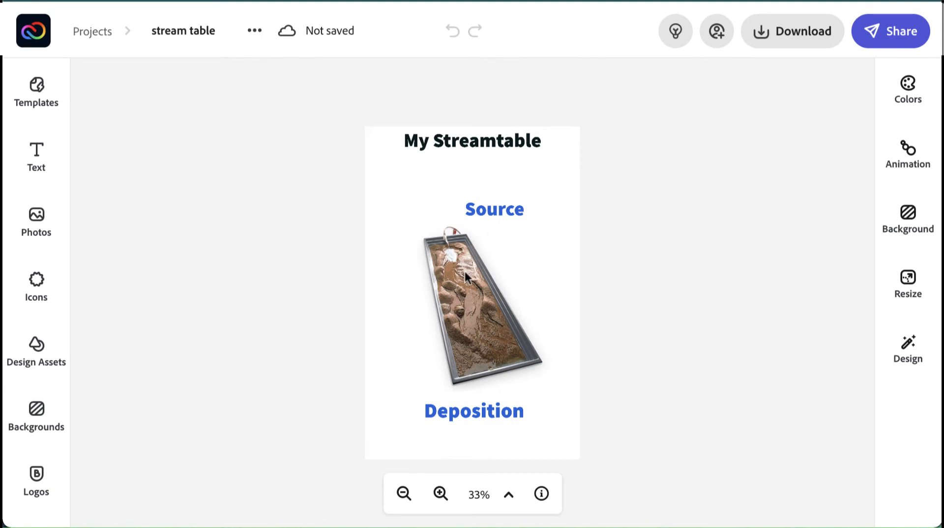
Search the icons for "arrow" and insert the curved arrow that tapers up to the right, placing it beside the "Source" label
click(38, 285)
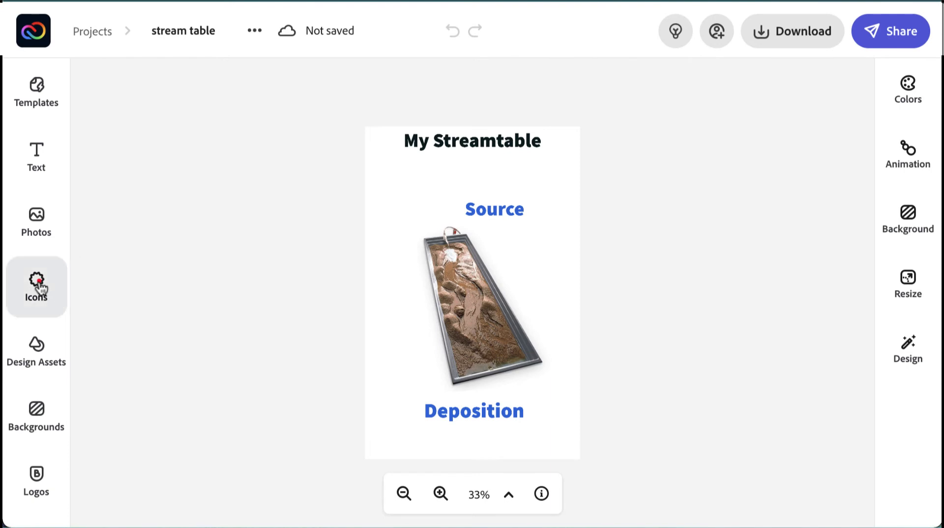
text(oval)
double_click(140, 130)
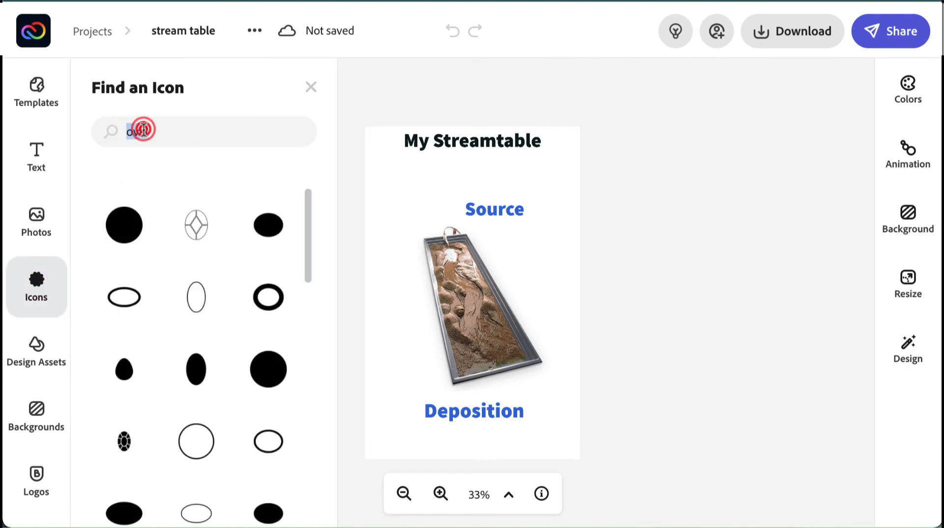
text(arrow)
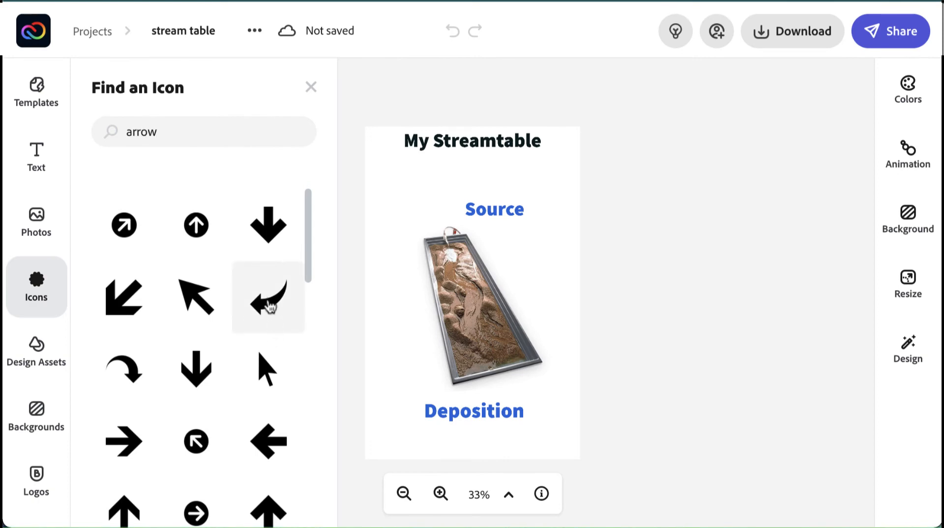
click(270, 306)
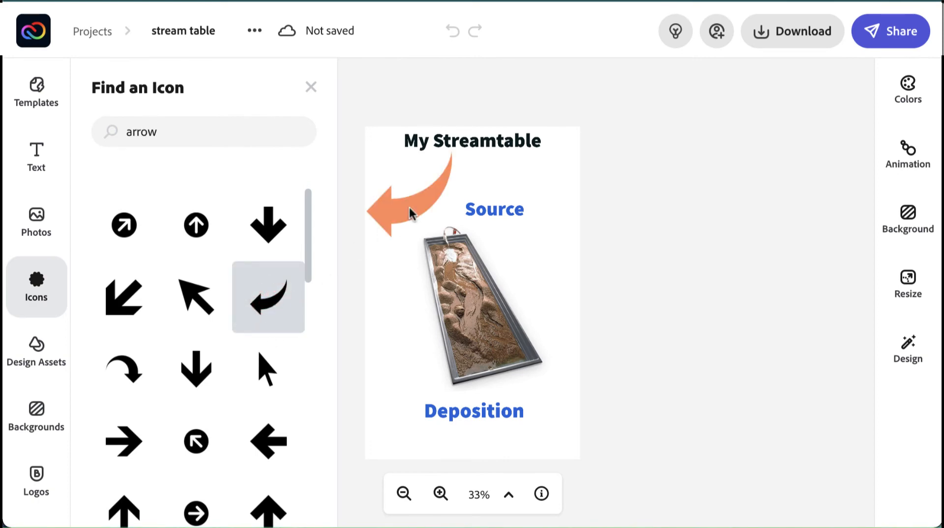
drag(409, 208, 424, 213)
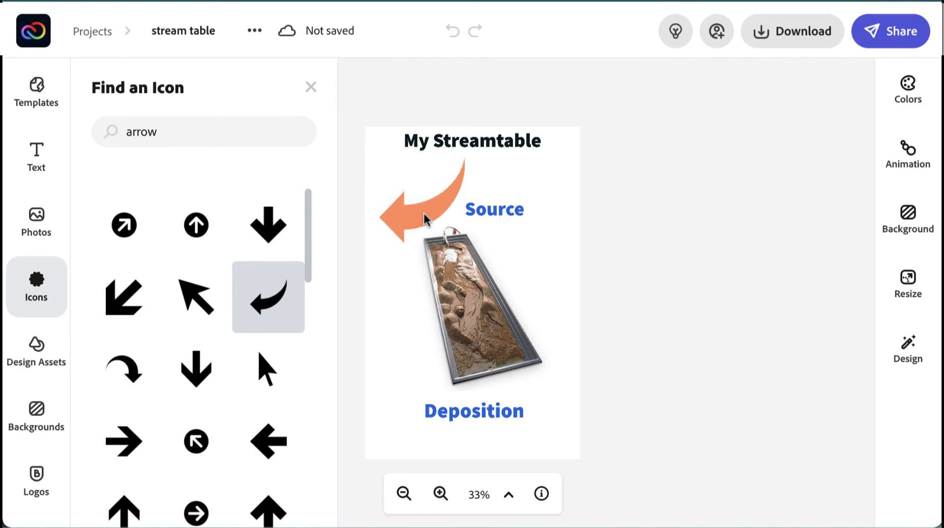
Change the curved arrow's color to the palette blue, #2B6CDE
click(402, 216)
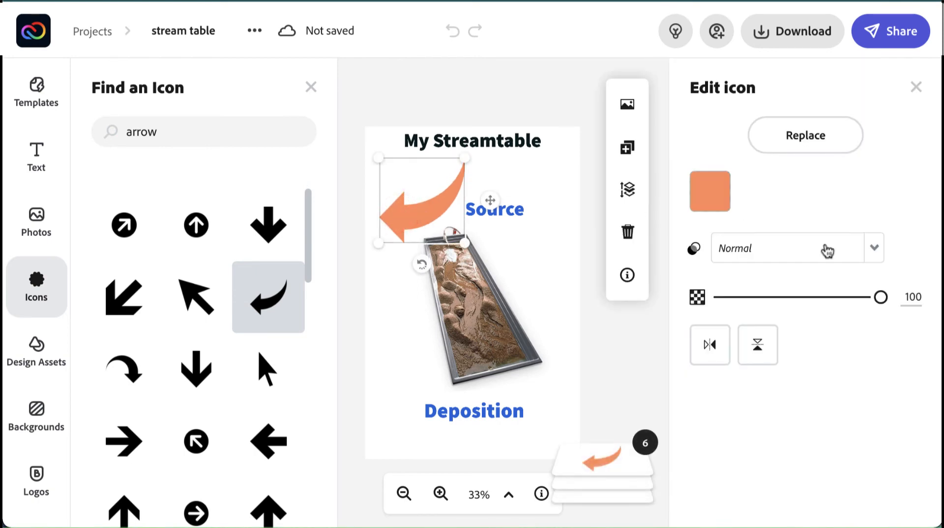
click(719, 197)
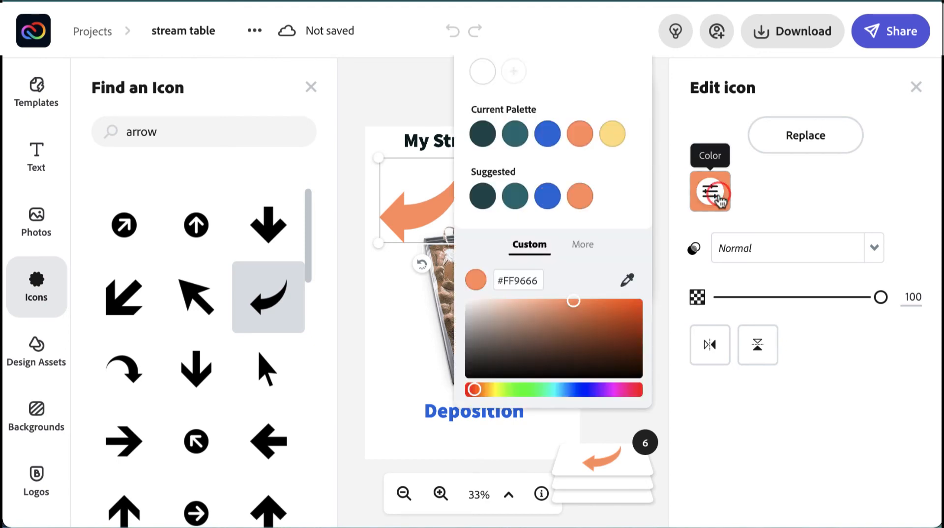
click(549, 137)
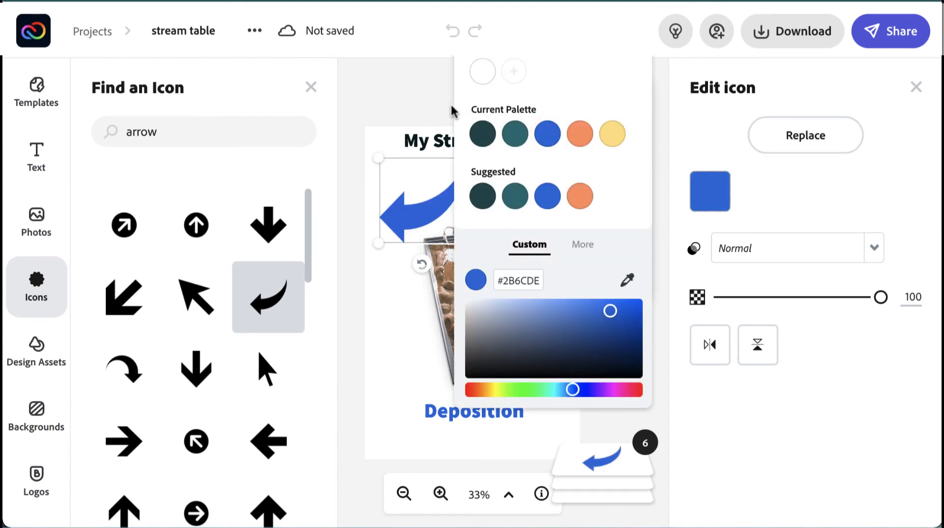
click(437, 102)
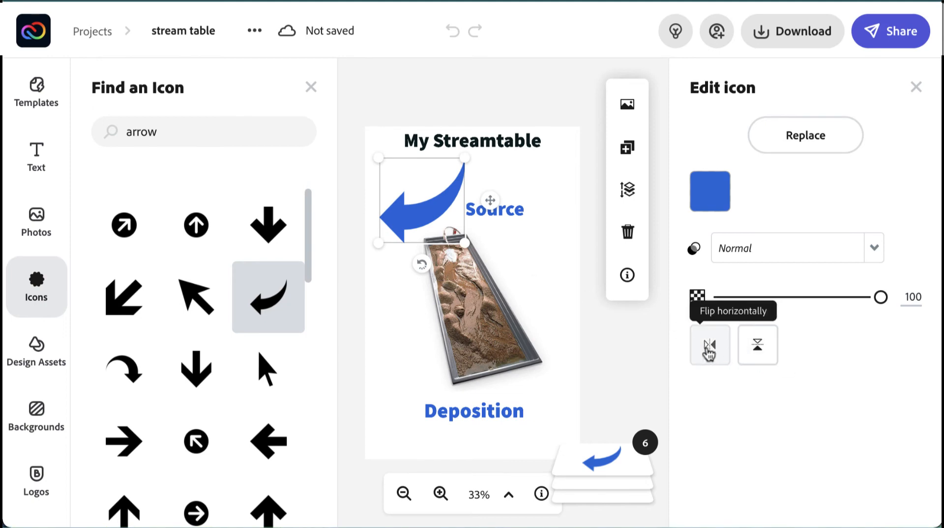
Flip the blue arrow vertically and rotate it counterclockwise so that its head points down to the left
click(757, 350)
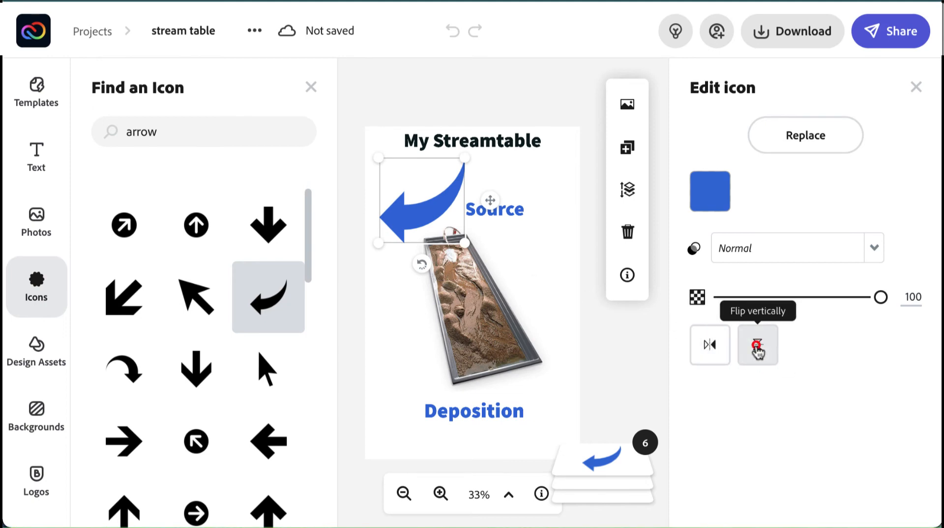
click(711, 346)
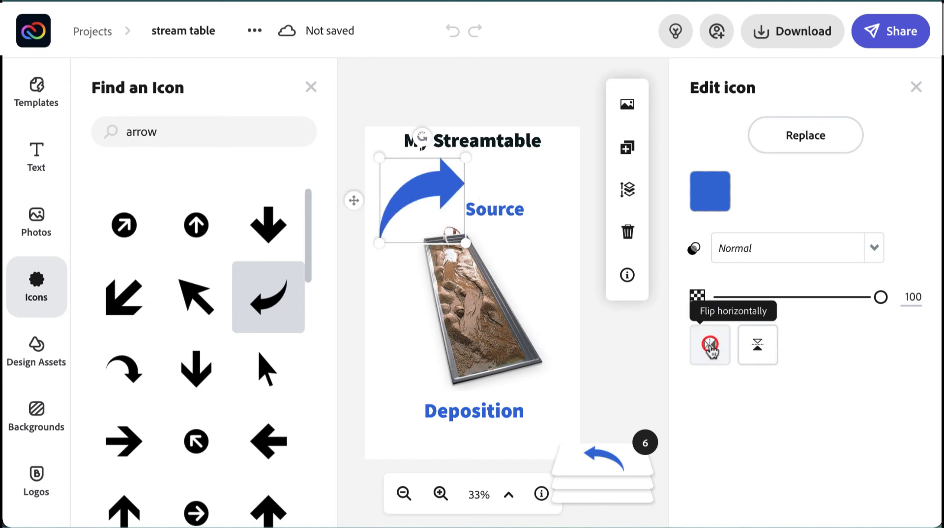
click(711, 346)
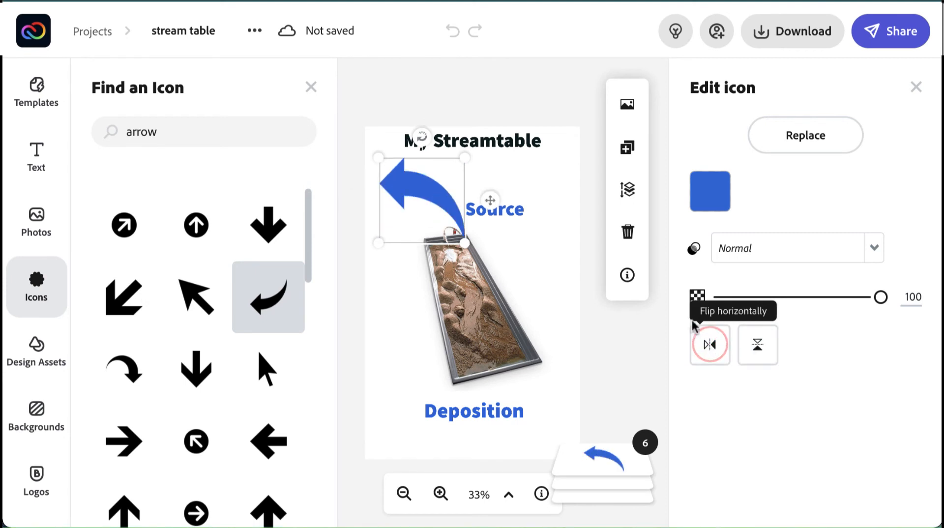
drag(423, 142, 366, 170)
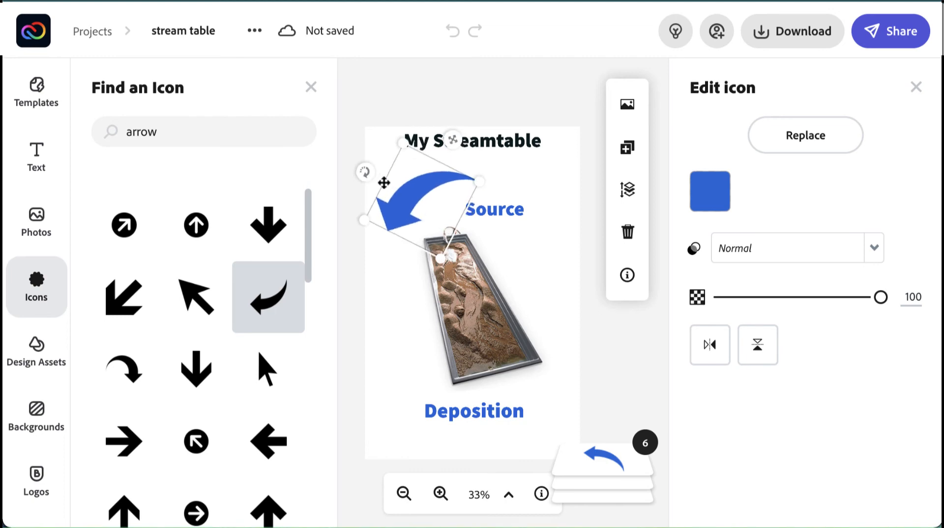
Shrink the blue arrow so it points at the tray's upper end, and move the "Source" label up above its tail
drag(399, 143, 487, 218)
click(504, 216)
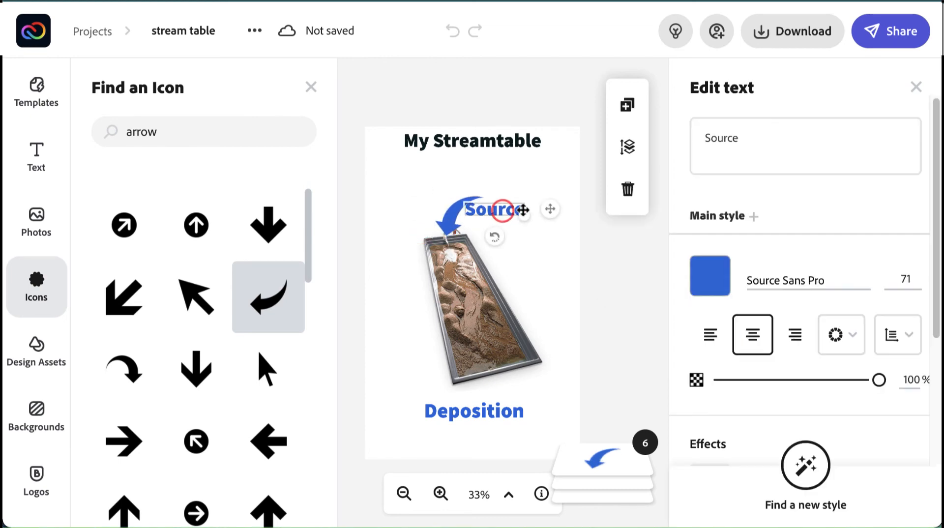
drag(549, 209, 544, 192)
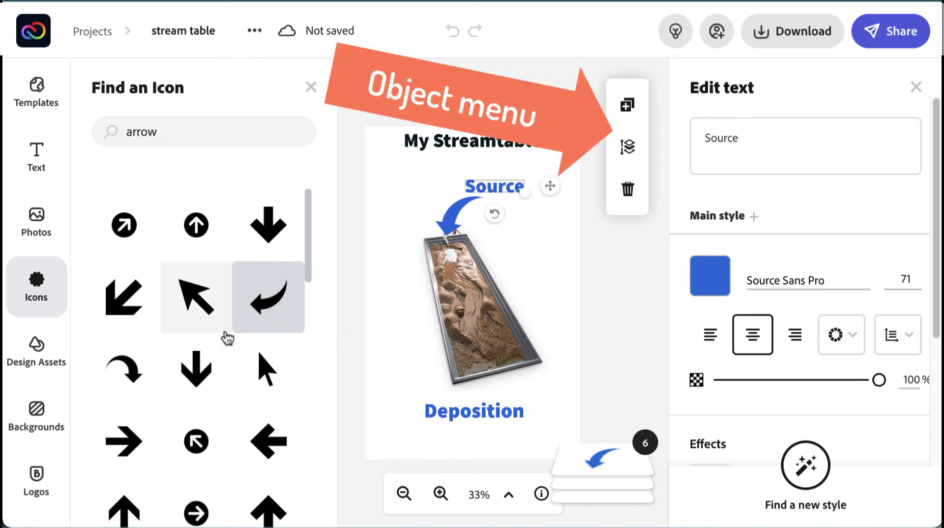
Insert two more copies of the curved arrow icon and delete the one overlapping the "Source" label
click(256, 334)
click(256, 334)
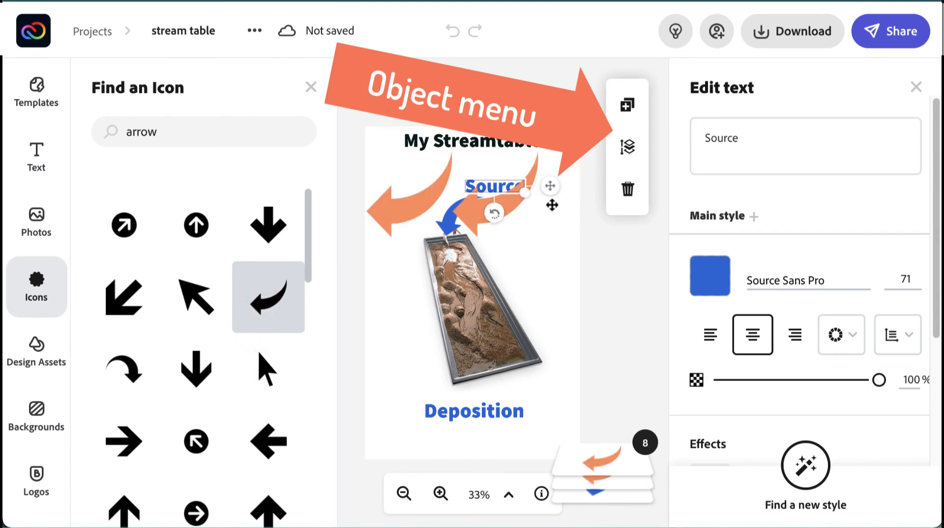
click(473, 213)
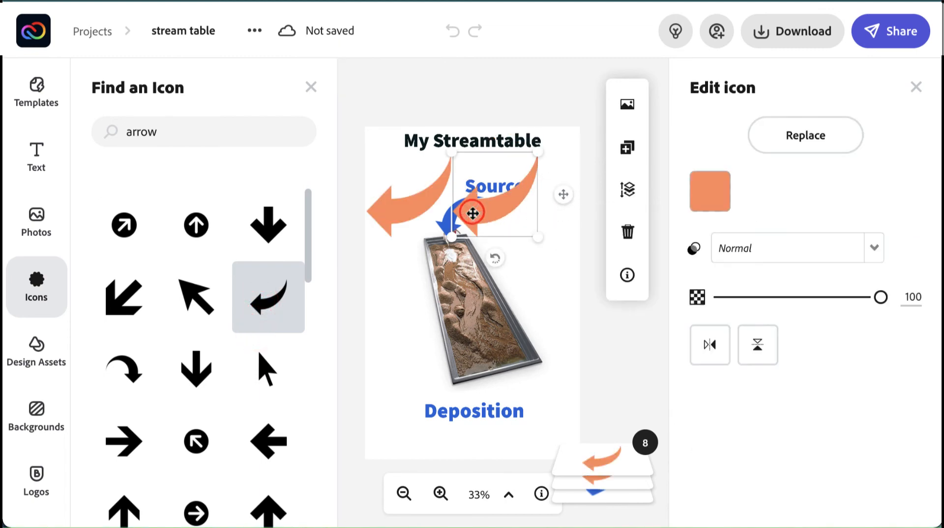
drag(472, 212, 497, 250)
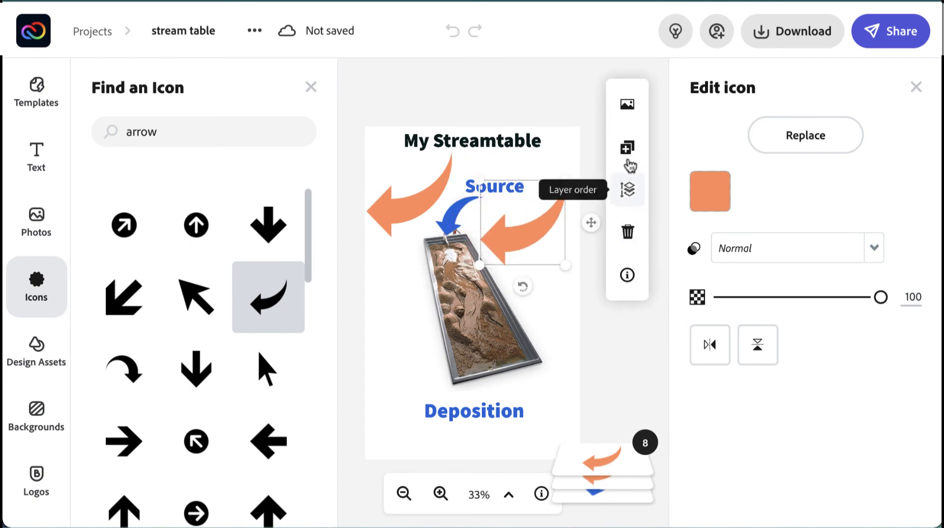
click(629, 236)
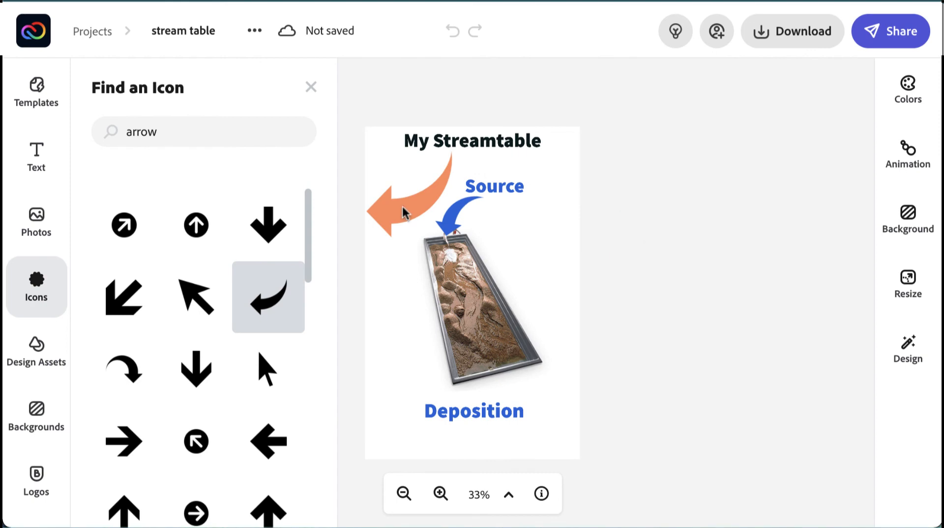
Move the orange arrow beside the tray's lower end, then rotate and shrink it so it points up into the sediment
drag(404, 213, 407, 376)
drag(407, 424, 396, 299)
drag(397, 354, 416, 368)
drag(392, 422, 413, 392)
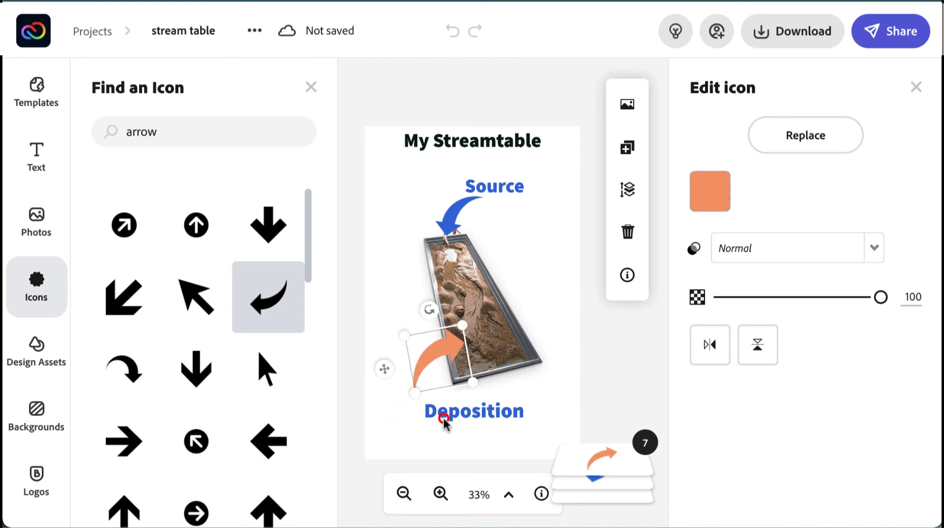
Move the "Deposition" label directly beneath the orange arrow's tail and clear the selection
click(444, 419)
drag(546, 416, 514, 414)
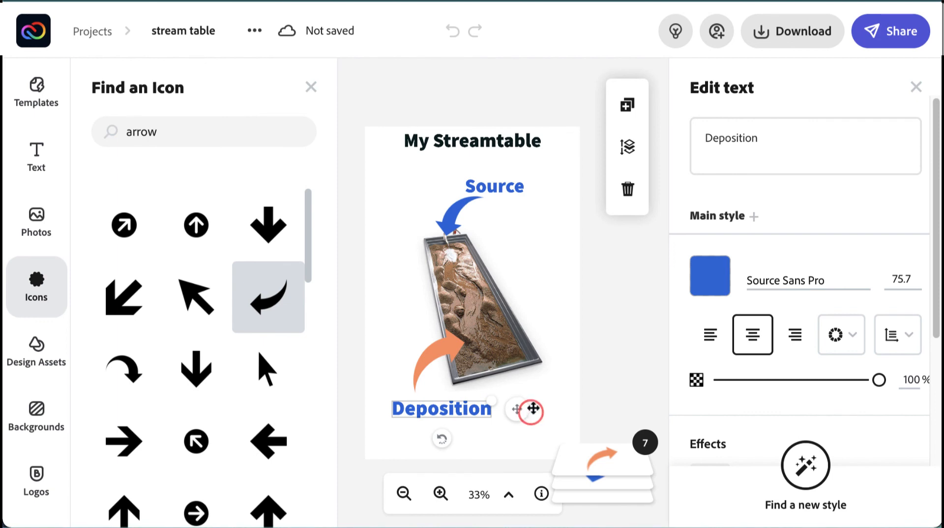
click(555, 391)
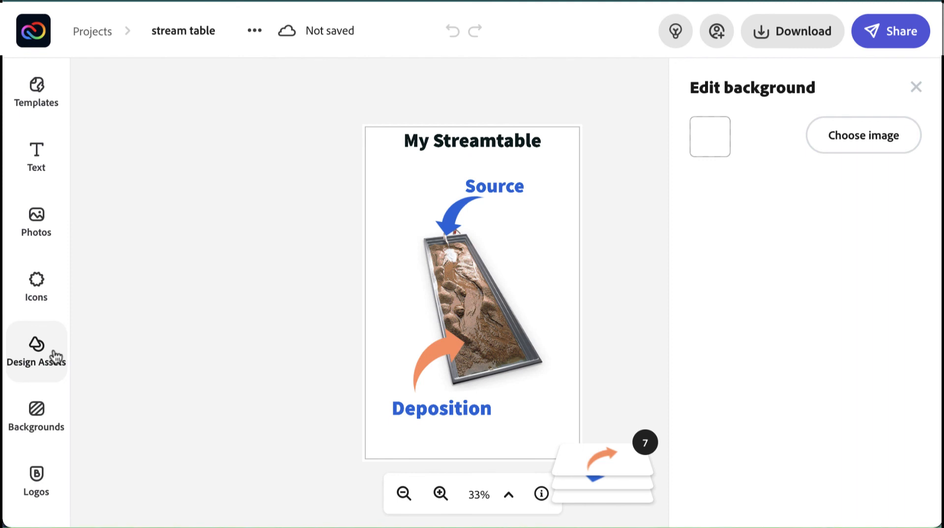
click(920, 91)
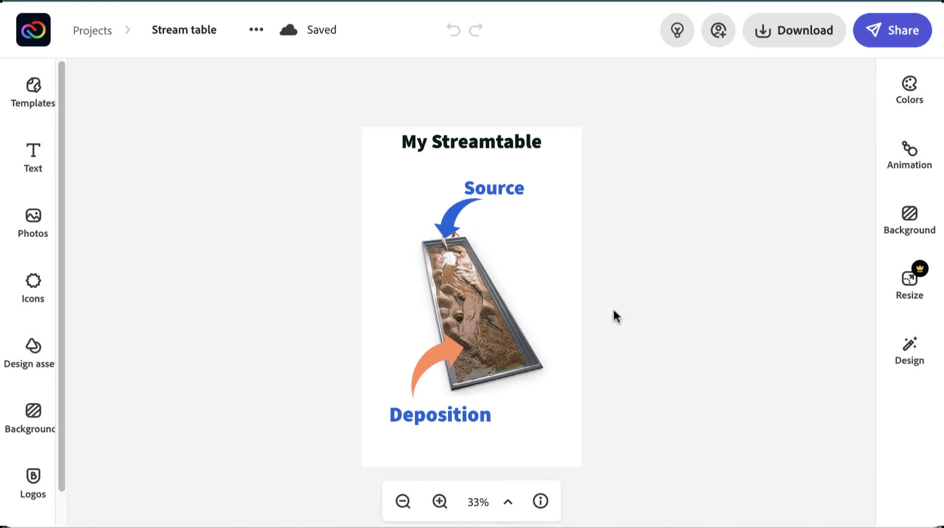
Return to the home page and reopen the stream table project from the recent projects
click(34, 32)
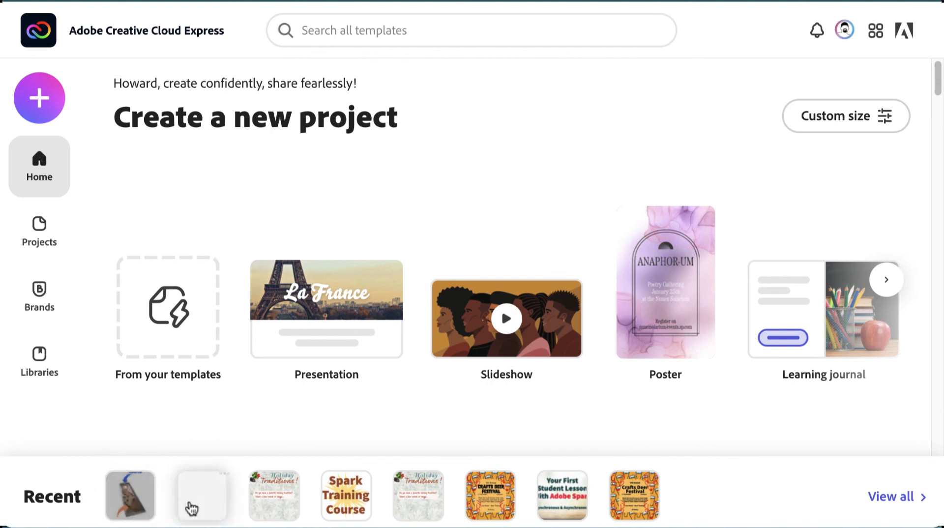
mouse_move(148, 501)
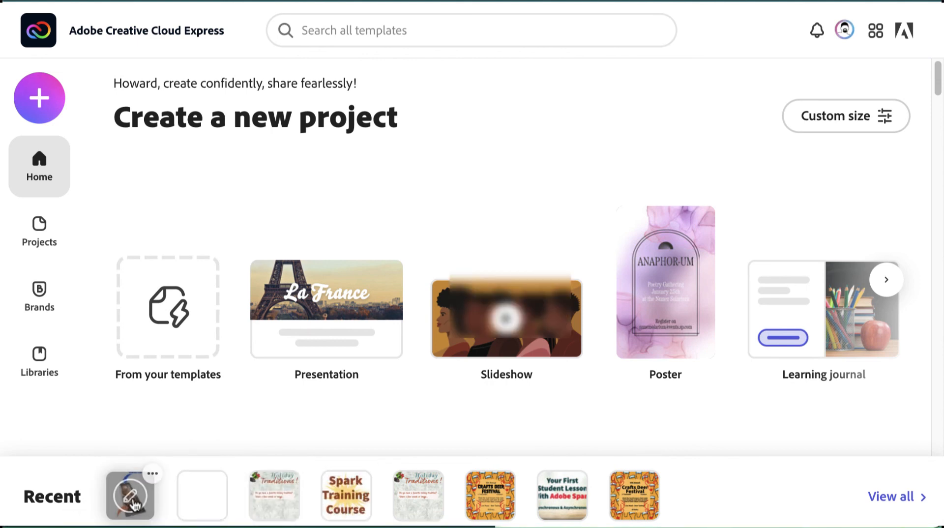
click(131, 494)
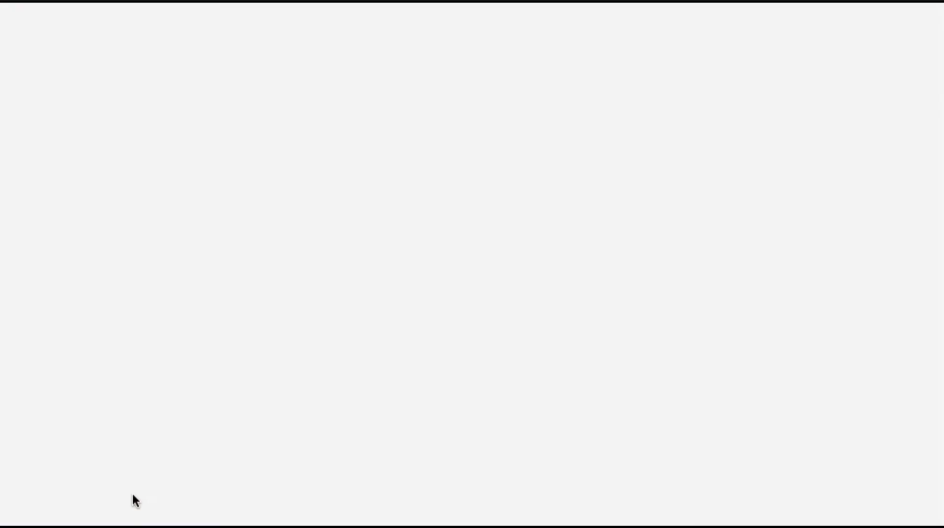